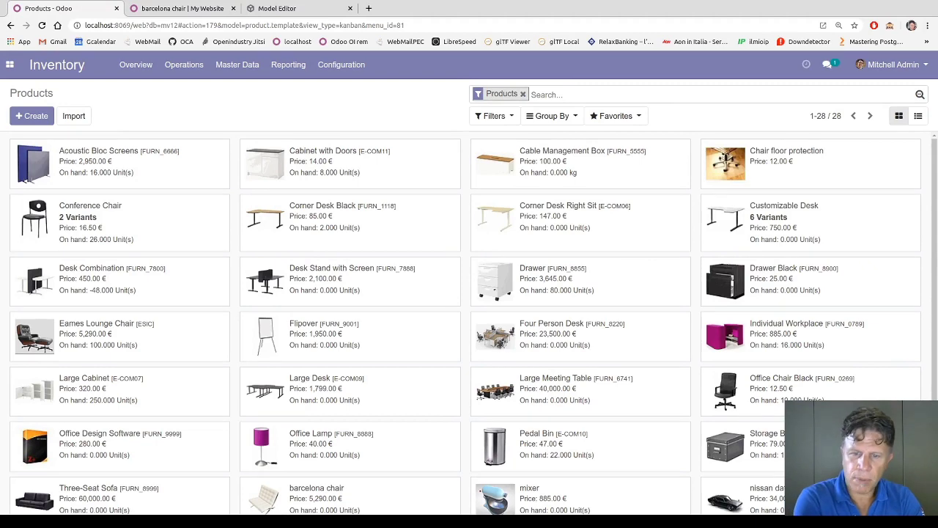
- Examine the Eames Lounge Chair's 3D model from several angles, both in its product record and in full screen
{"action": "scroll", "coordinate": [469, 323], "scroll_direction": "down", "scroll_amount": 1}
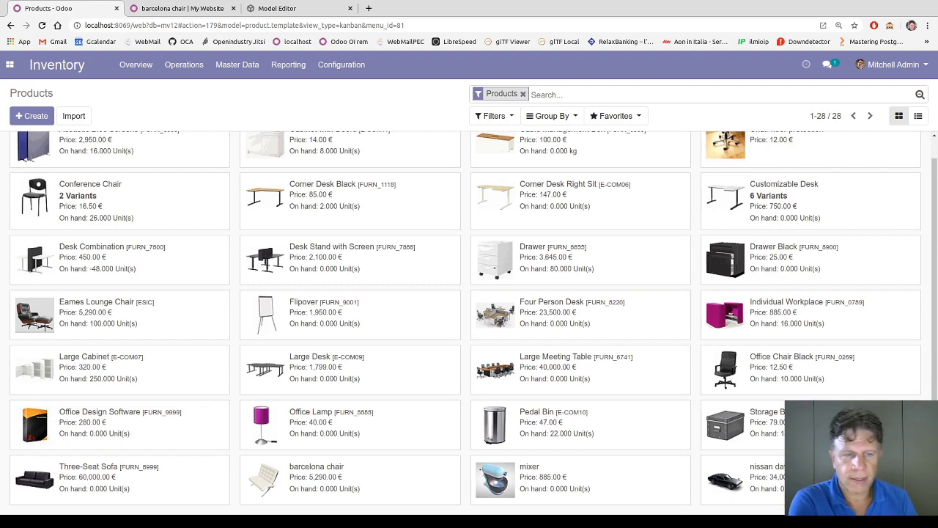
{"action": "left_click", "coordinate": [107, 311]}
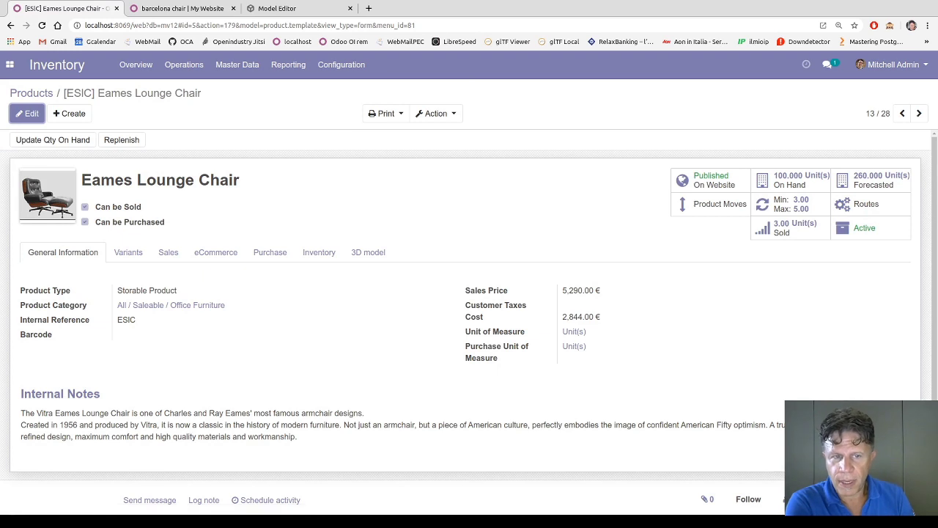
{"action": "left_click", "coordinate": [368, 253]}
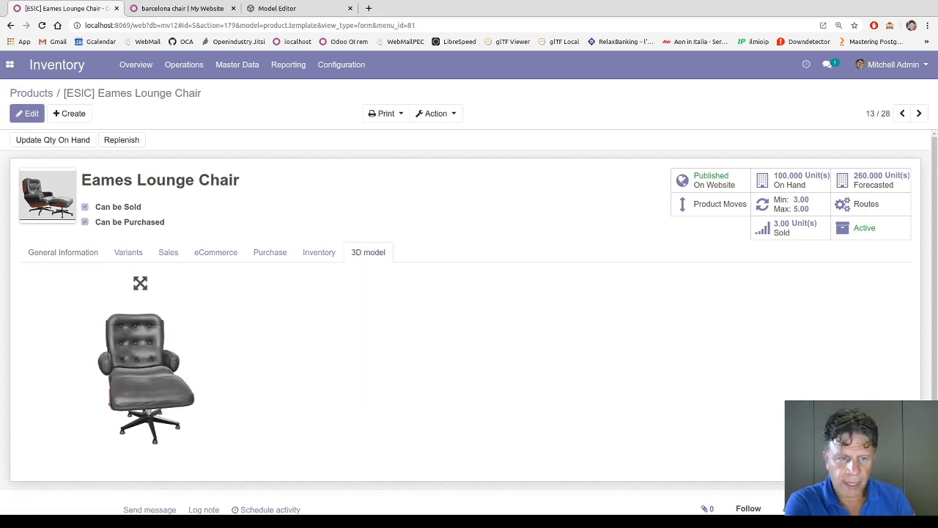
{"action": "left_click_drag", "start_coordinate": [176, 365], "coordinate": [59, 364]}
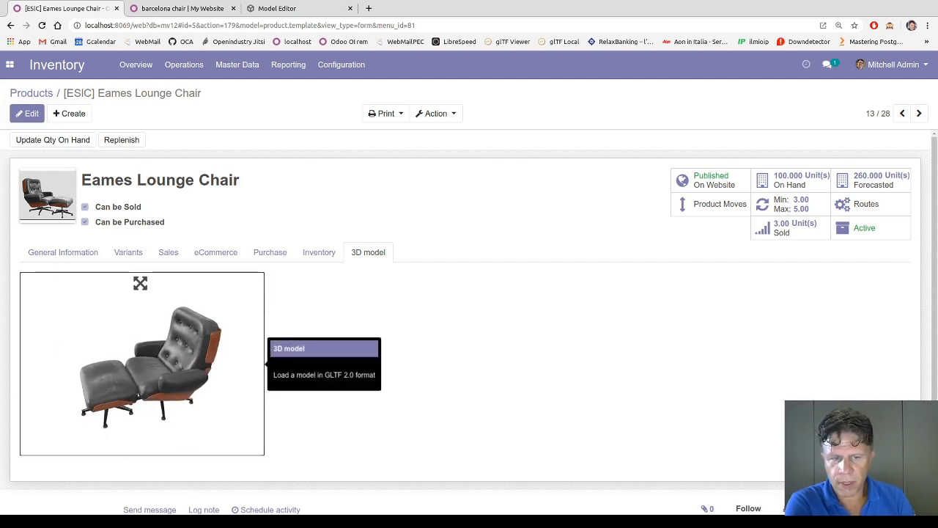
{"action": "scroll", "coordinate": [142, 364], "scroll_direction": "up", "scroll_amount": 5}
{"action": "scroll", "coordinate": [142, 364], "scroll_direction": "down", "scroll_amount": 3}
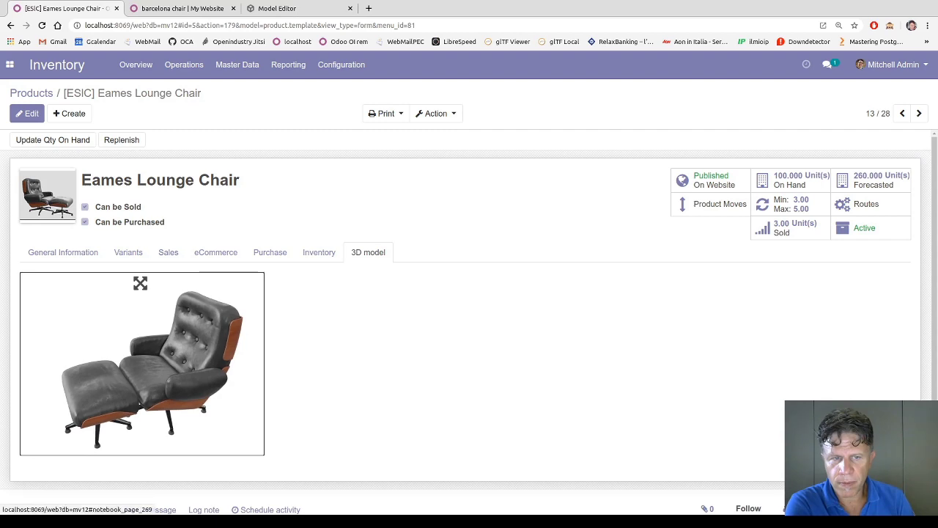
{"action": "left_click", "coordinate": [140, 283]}
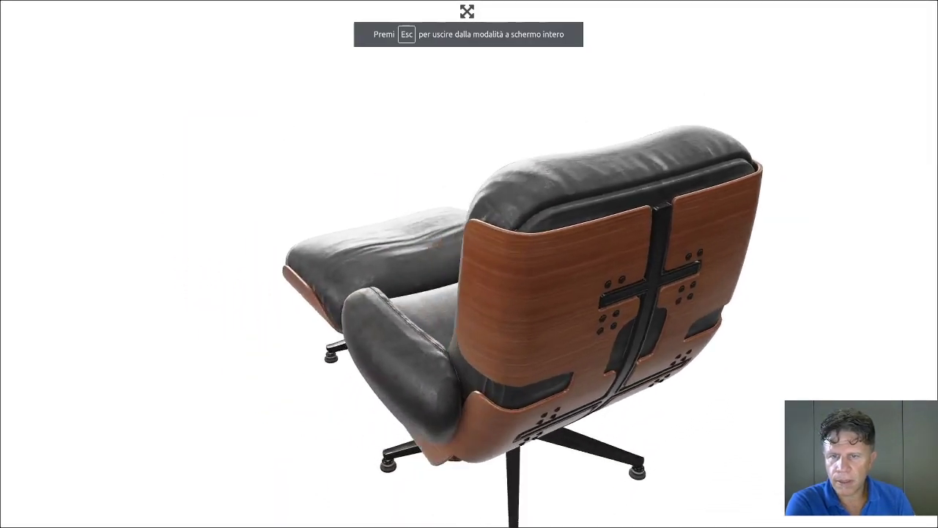
{"action": "scroll", "coordinate": [469, 264], "scroll_direction": "up", "scroll_amount": 4}
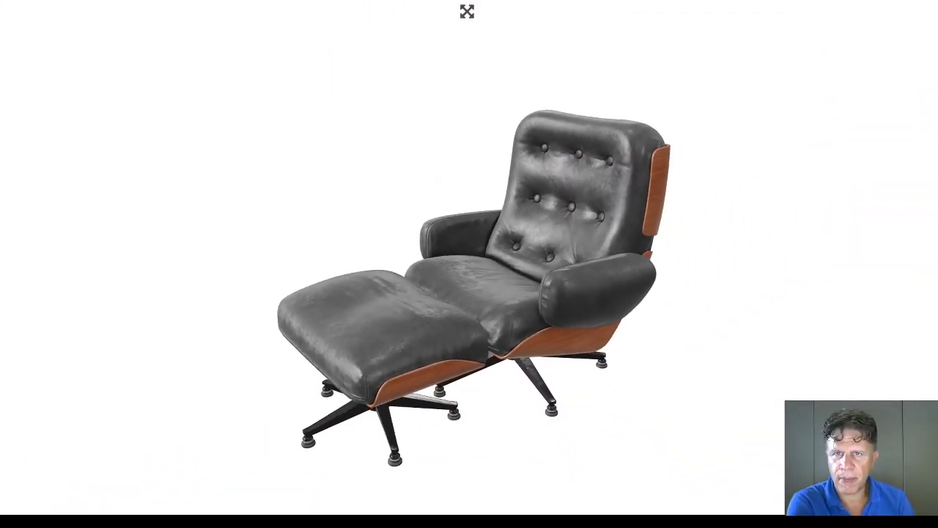
{"action": "key", "text": "Escape"}
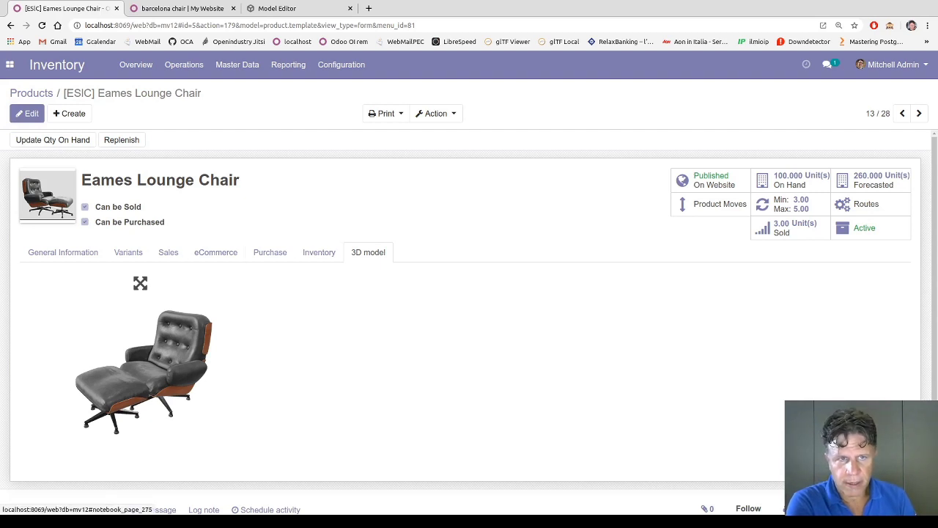
- Open the mixer product from the product list and examine its 3D model in full screen
{"action": "left_click", "coordinate": [31, 93]}
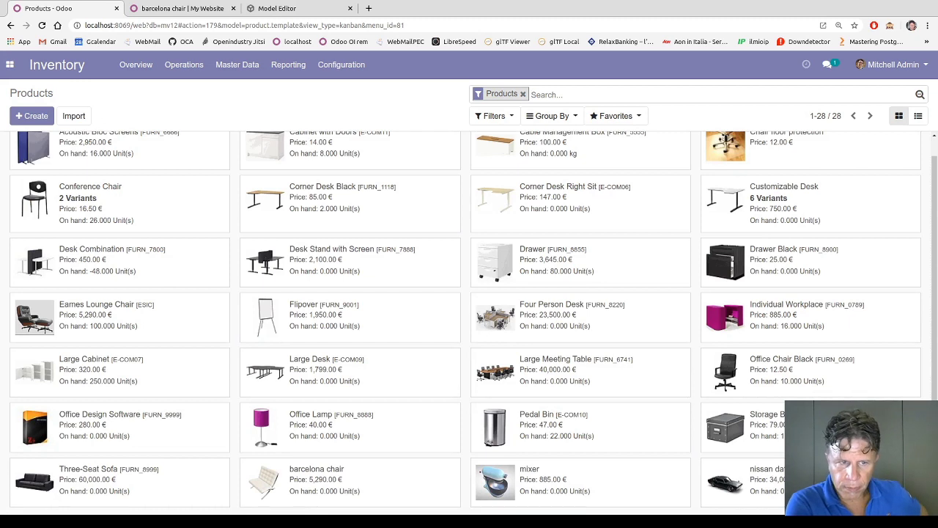
{"action": "left_click", "coordinate": [557, 480]}
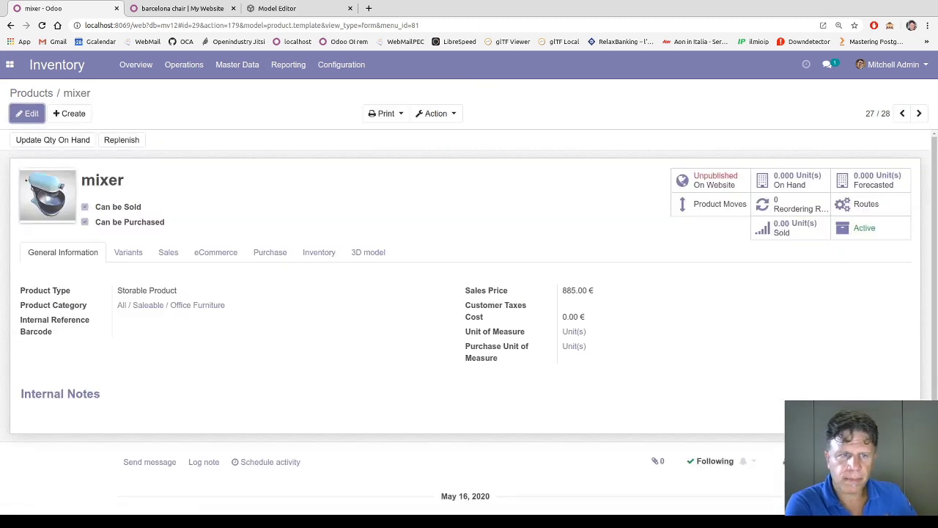
{"action": "left_click", "coordinate": [368, 252]}
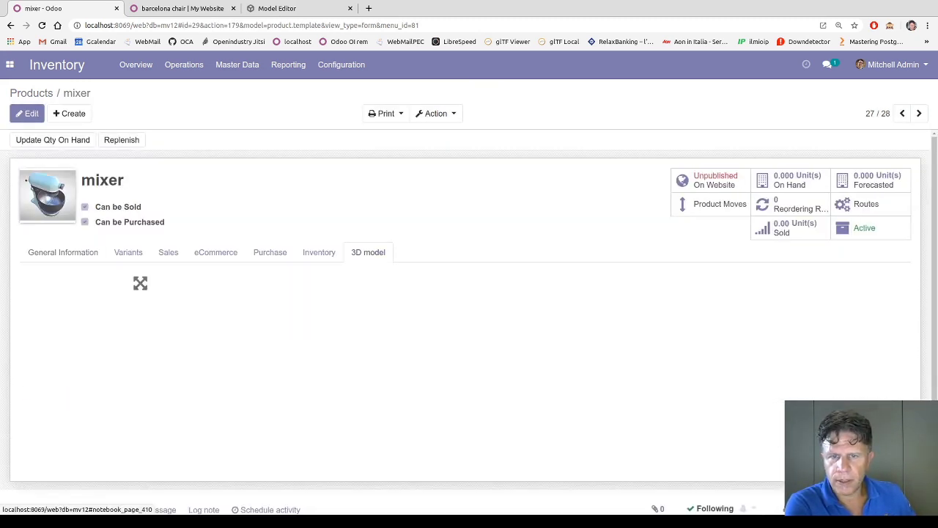
{"action": "left_click", "coordinate": [140, 283]}
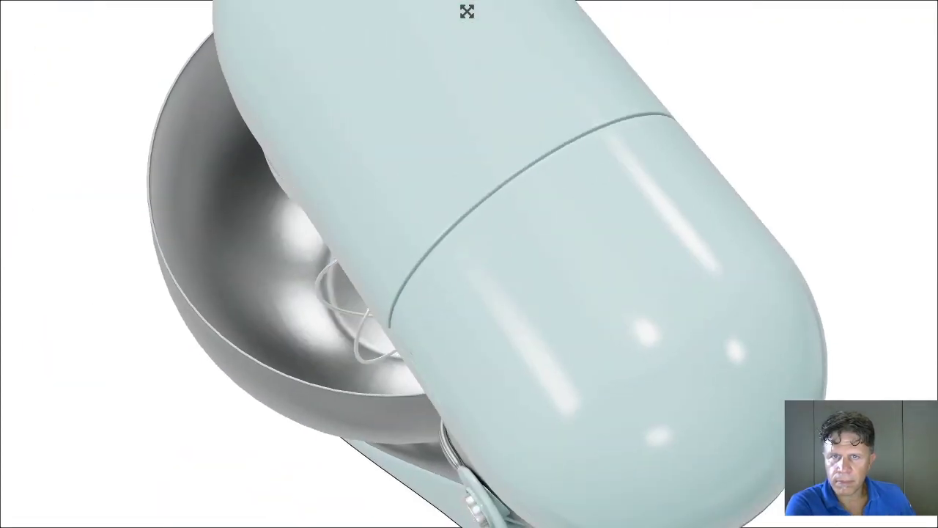
{"action": "key", "text": "Escape"}
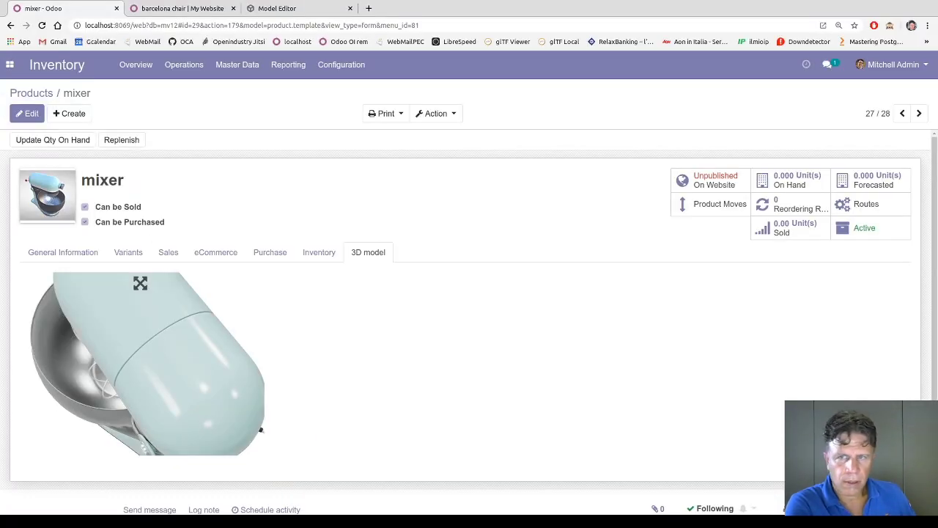
- View the mixer's website page and inspect its rotatable 3D model there, including in full screen
{"action": "left_click", "coordinate": [711, 180]}
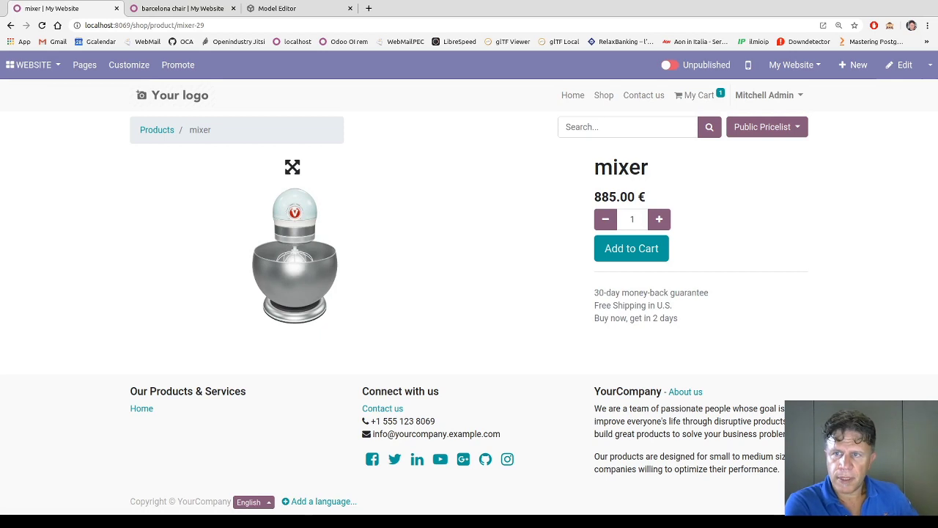
{"action": "left_click_drag", "start_coordinate": [295, 249], "coordinate": [355, 268]}
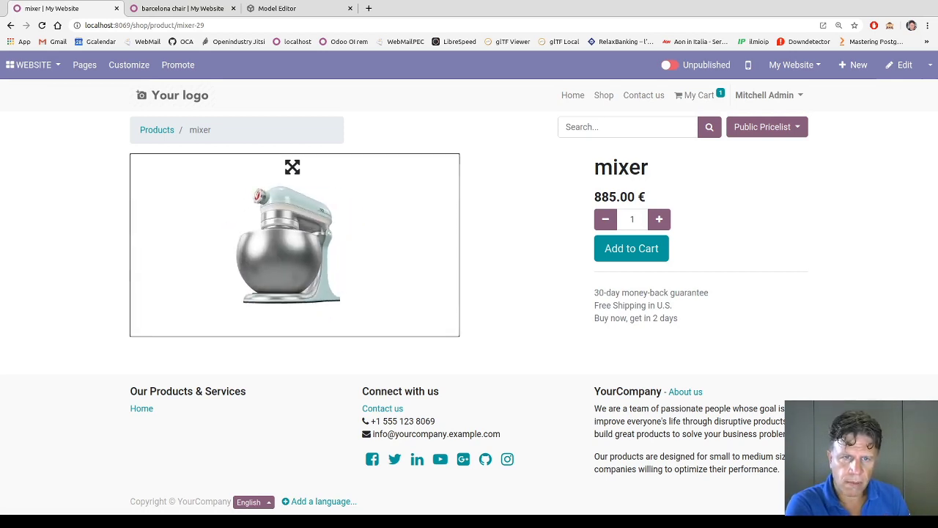
{"action": "left_click", "coordinate": [291, 167]}
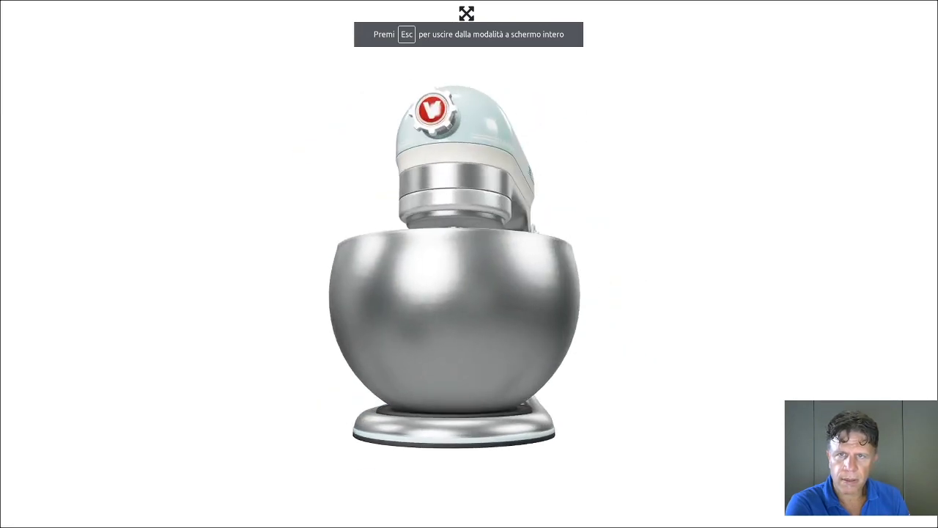
{"action": "key", "text": "Escape"}
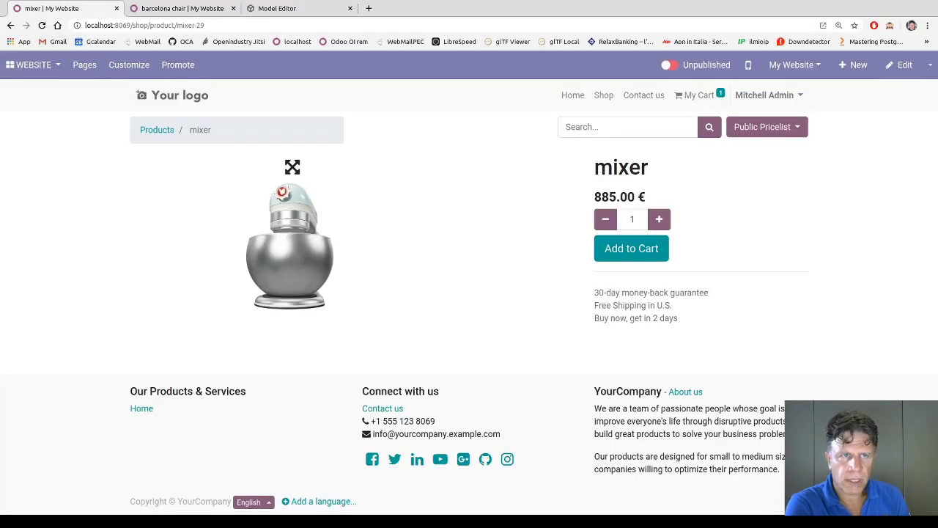
- Open the barcelona chair product from the product list and check its 3D model section and its website page
{"action": "left_click", "coordinate": [10, 25]}
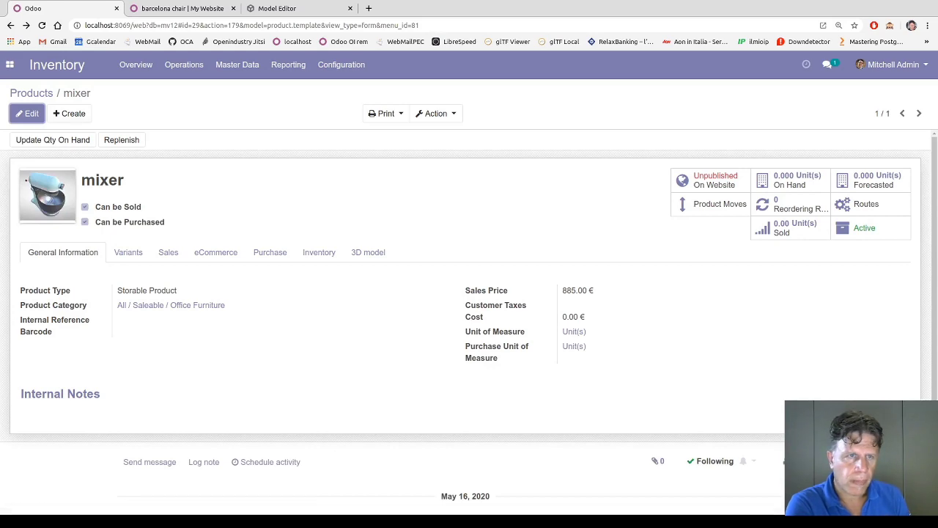
{"action": "left_click", "coordinate": [32, 93]}
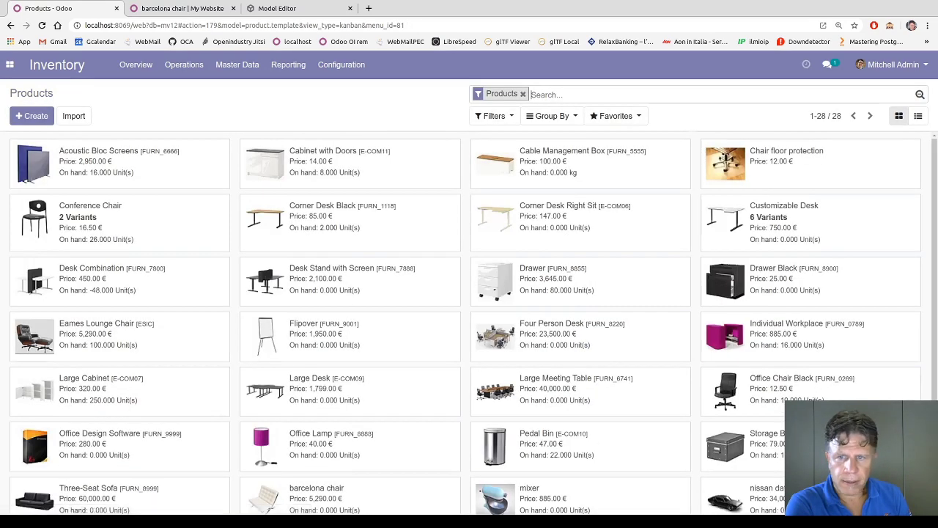
{"action": "scroll", "coordinate": [469, 322], "scroll_direction": "down", "scroll_amount": 1}
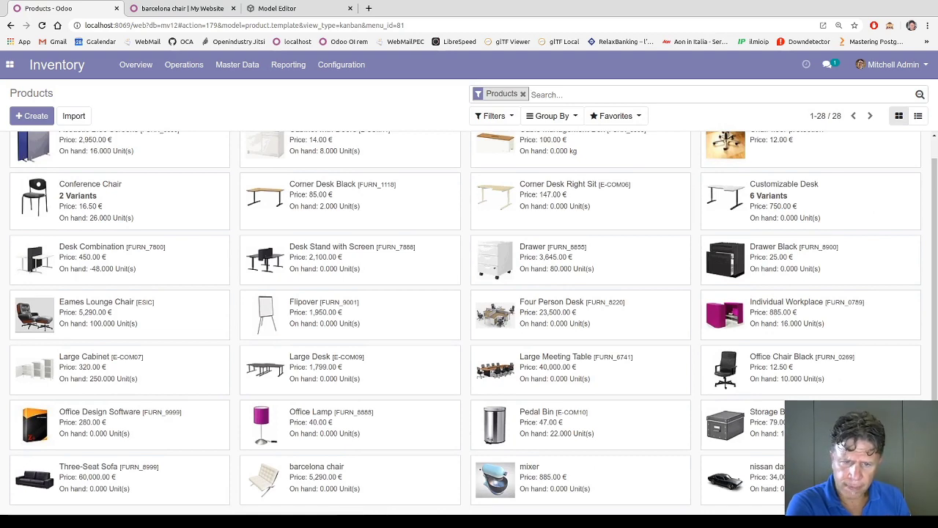
{"action": "left_click", "coordinate": [317, 470]}
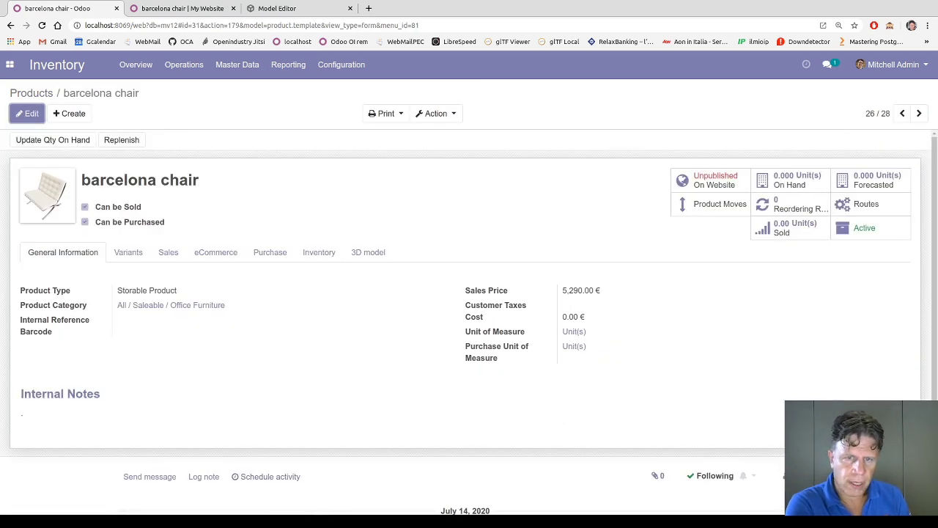
{"action": "left_click", "coordinate": [368, 253]}
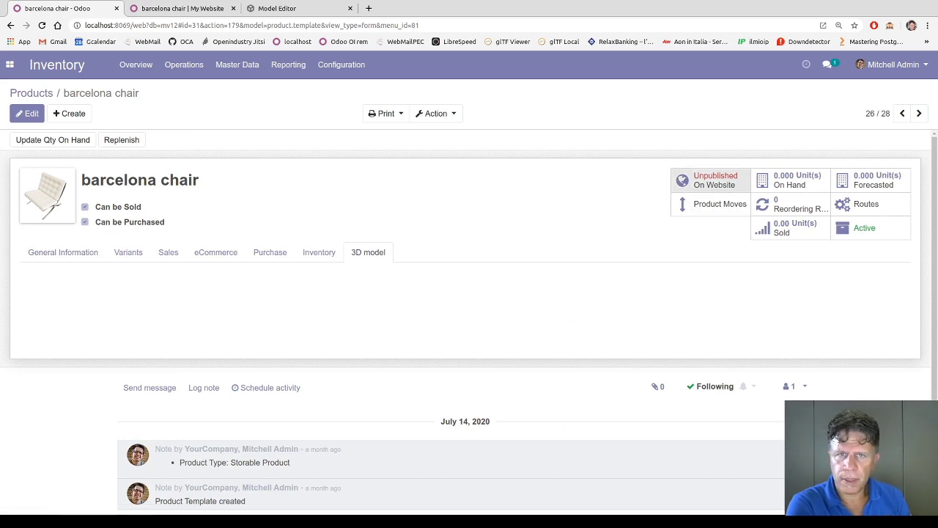
{"action": "left_click", "coordinate": [713, 181]}
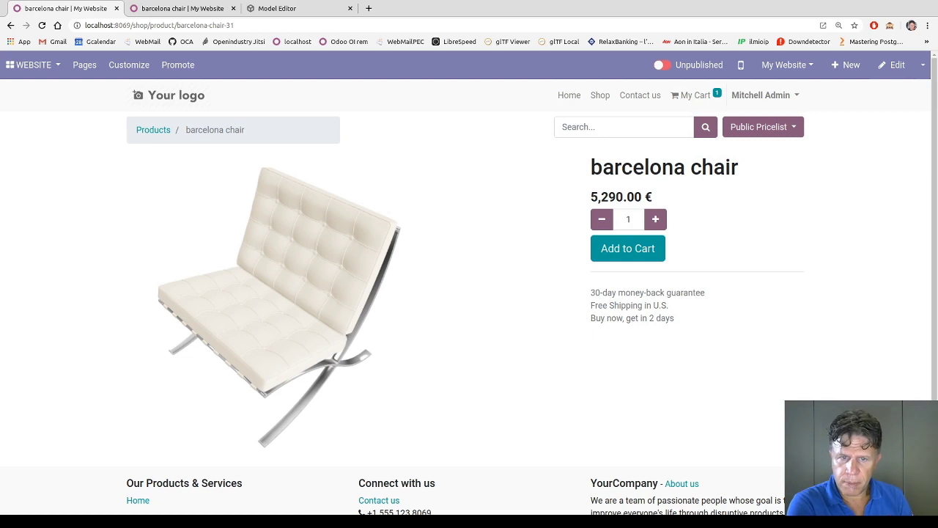
- Load a GLTF 2.0 model of the chair into the barcelona chair product's 3D model field and save the record
{"action": "key", "text": "alt+Left"}
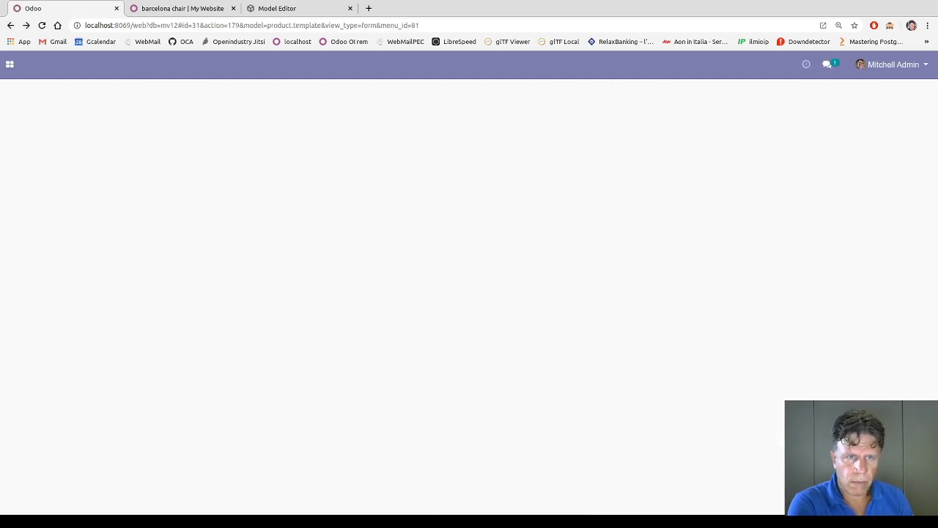
{"action": "left_click", "coordinate": [368, 253]}
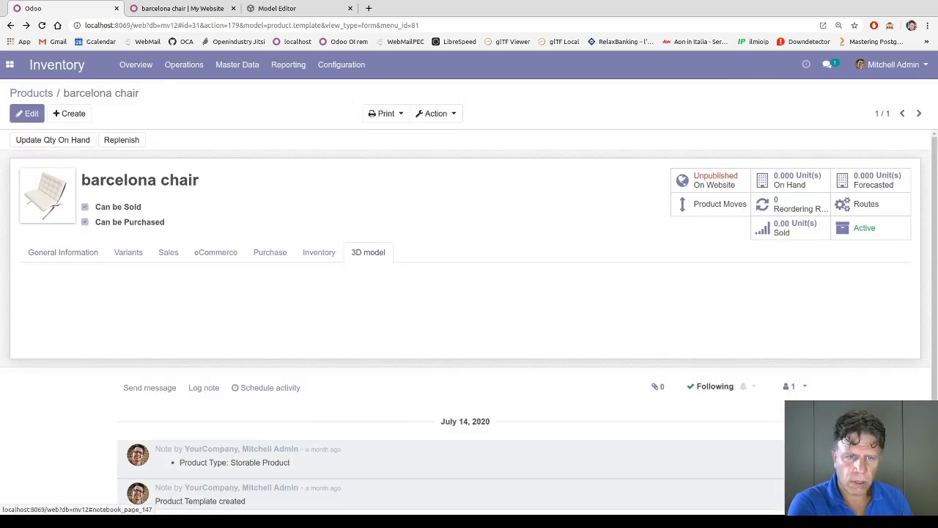
{"action": "left_click", "coordinate": [27, 113]}
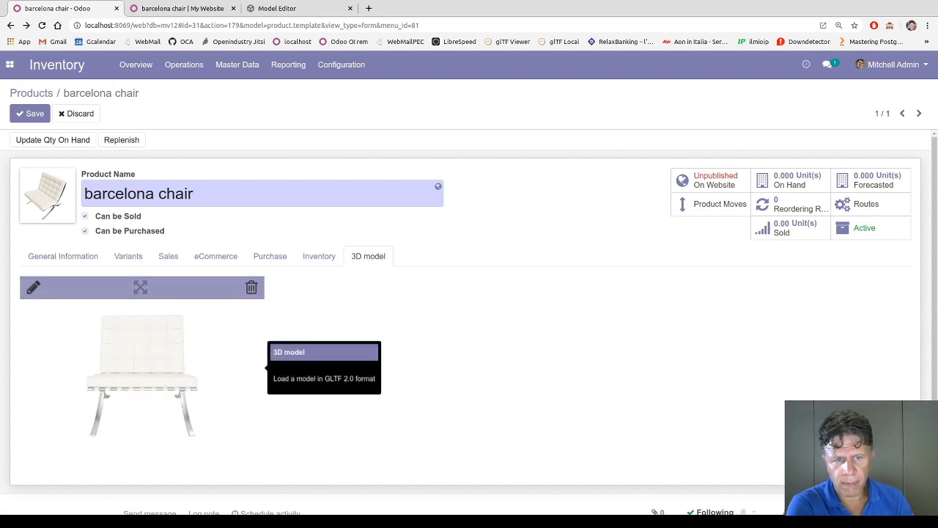
{"action": "left_click", "coordinate": [30, 112]}
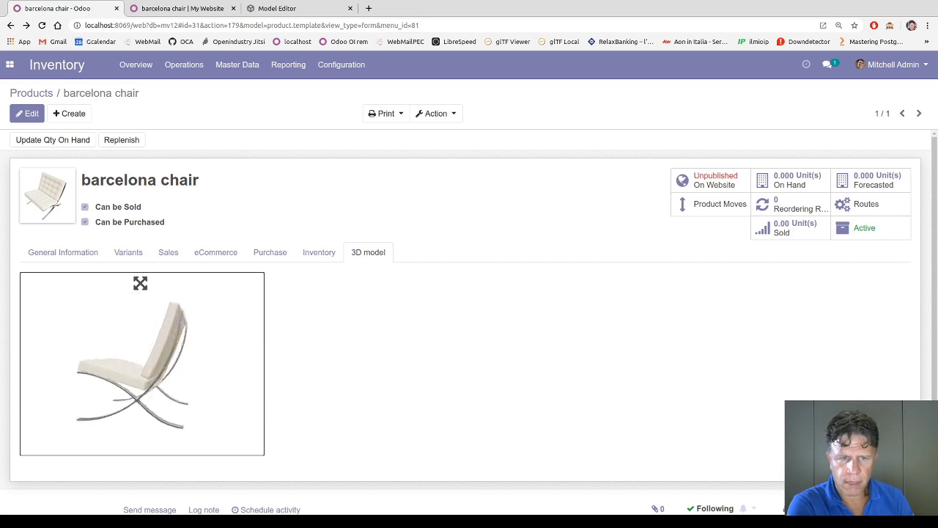
- Inspect the barcelona chair's 3D model on its website page and return to the product list
{"action": "left_click", "coordinate": [710, 180]}
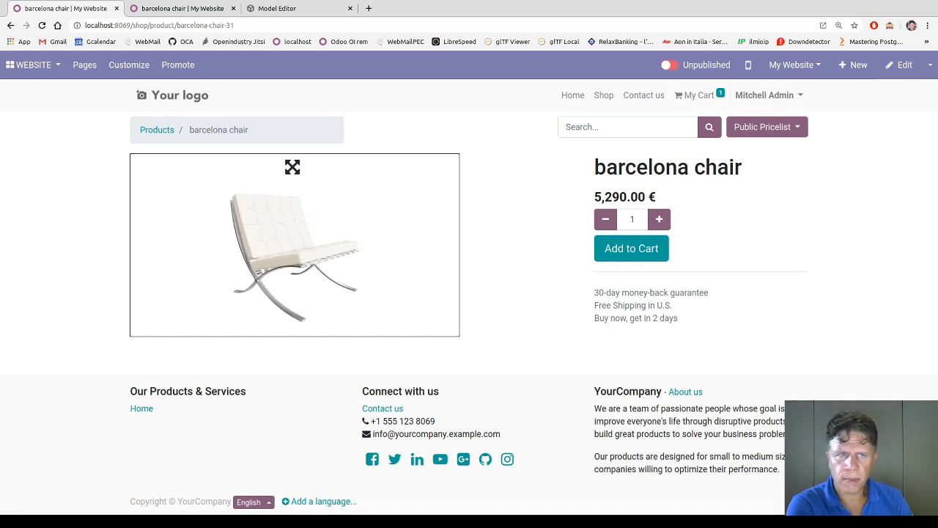
{"action": "left_click", "coordinate": [10, 25]}
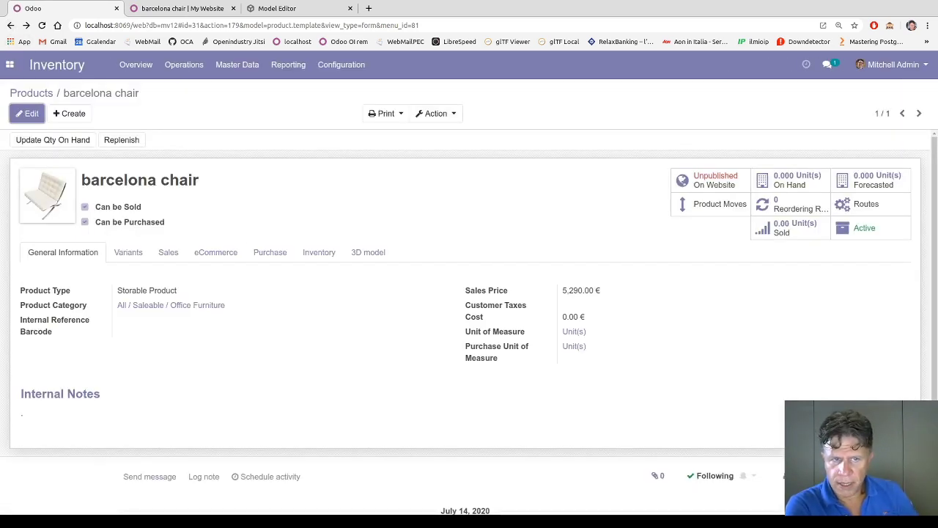
{"action": "left_click", "coordinate": [30, 93]}
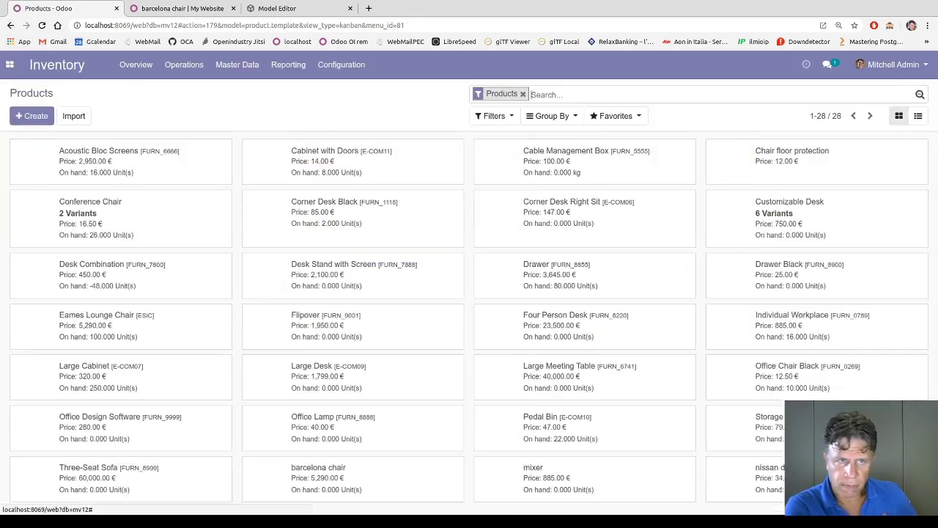
- Open the nissan datsun 240k gt product and examine its 3D model in full screen
{"action": "scroll", "coordinate": [474, 323], "scroll_direction": "down", "scroll_amount": 1}
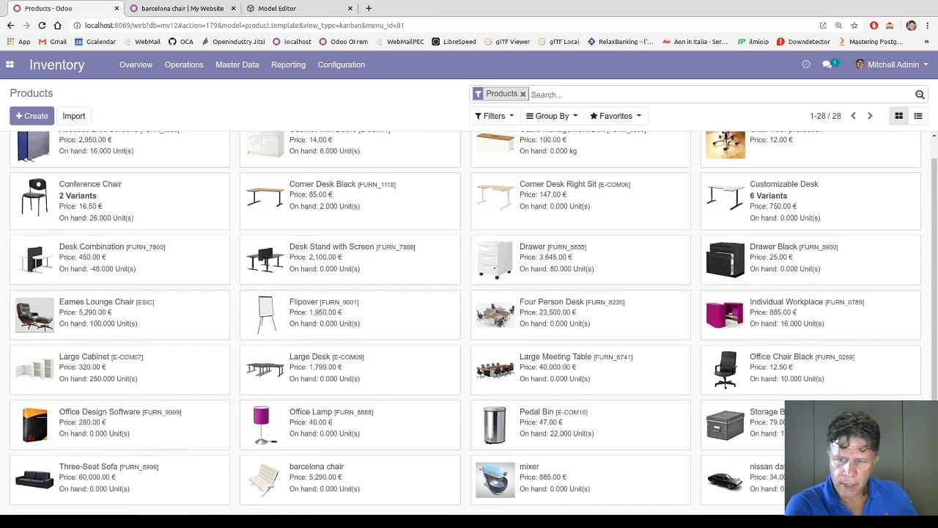
{"action": "left_click", "coordinate": [742, 480]}
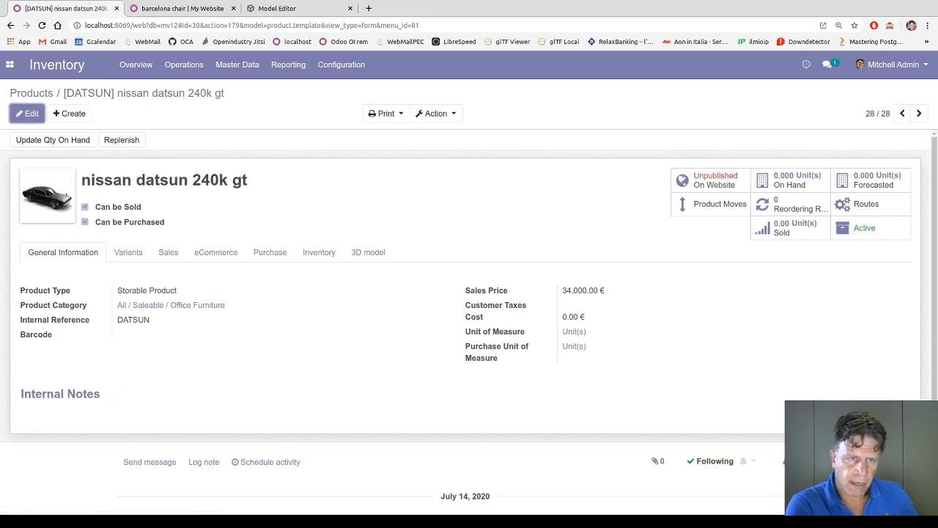
{"action": "left_click", "coordinate": [369, 252]}
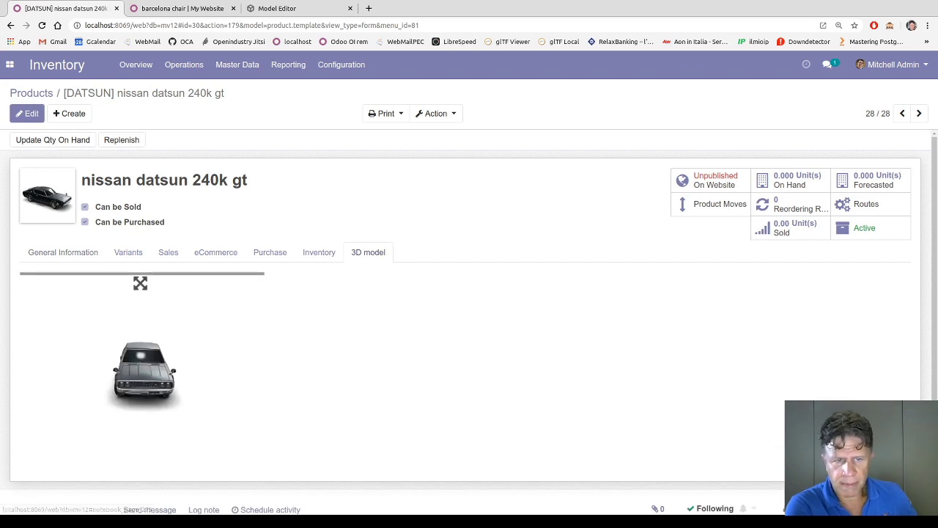
{"action": "left_click", "coordinate": [140, 283]}
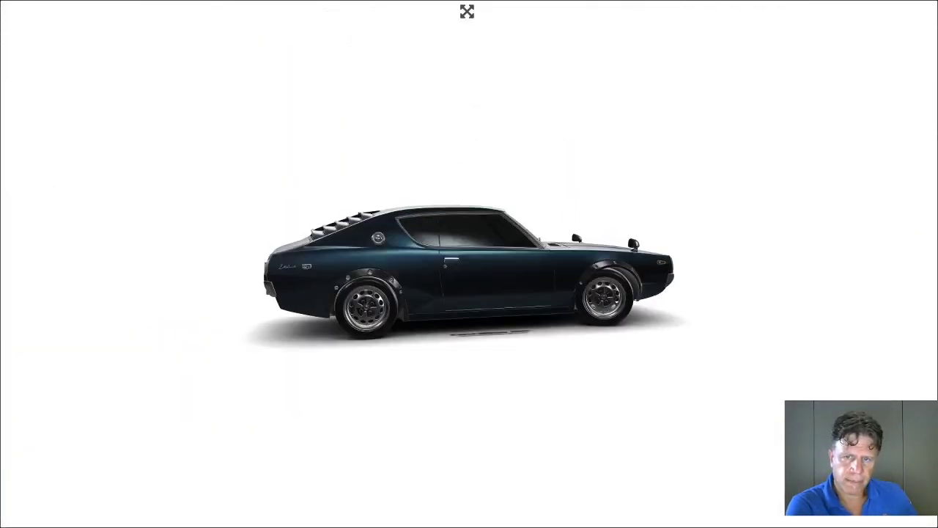
{"action": "key", "text": "Escape"}
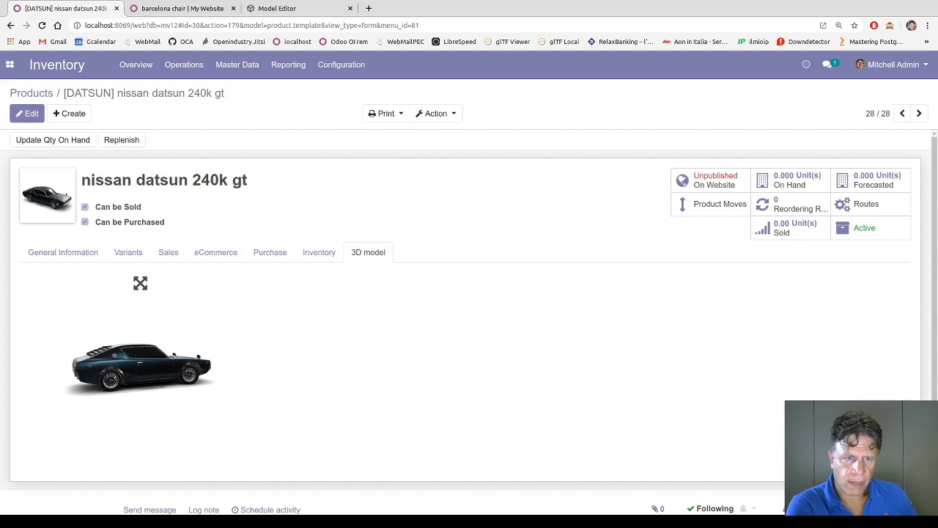